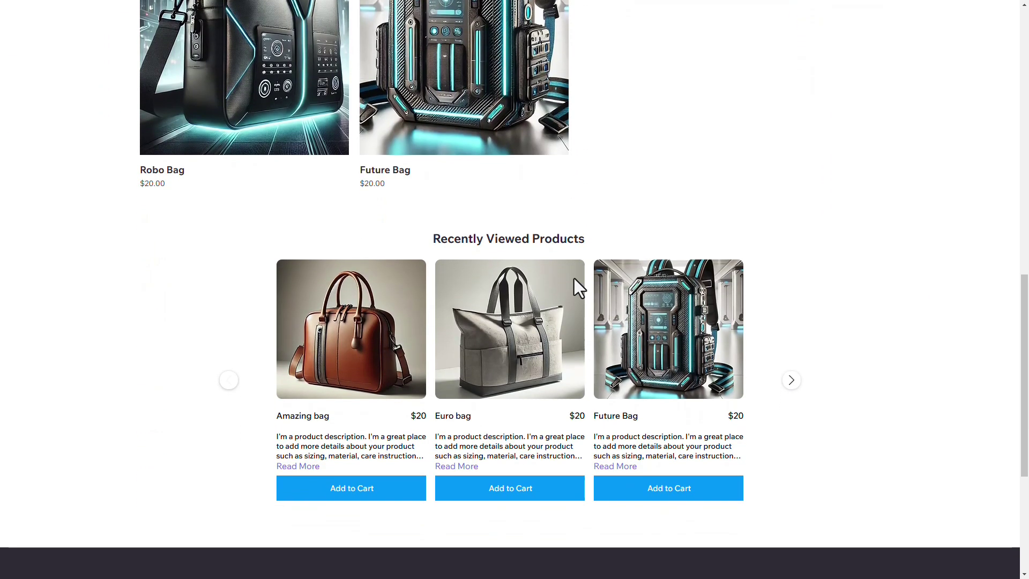
mouse_move(636, 381)
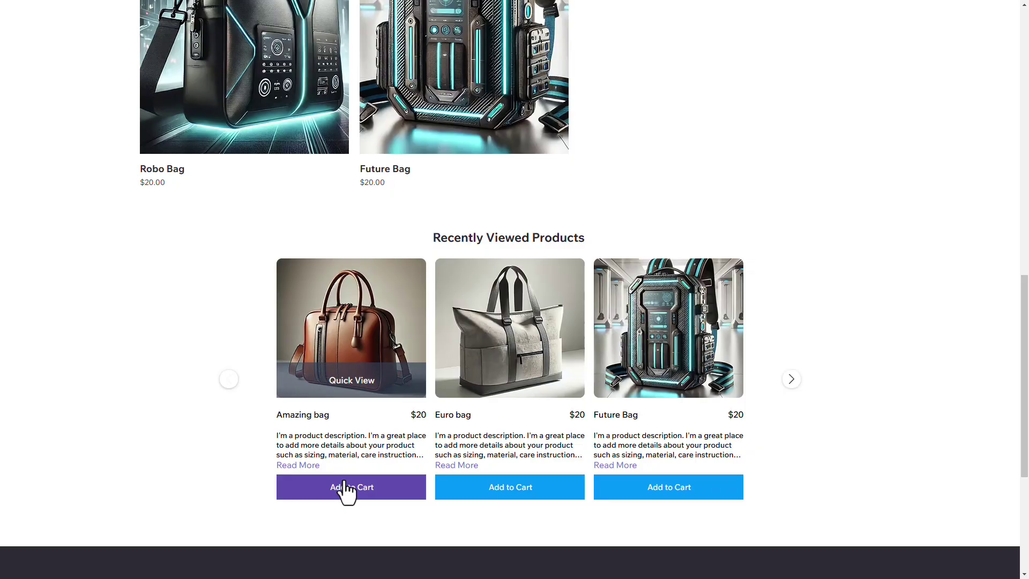
scroll(347, 490, "down", 2)
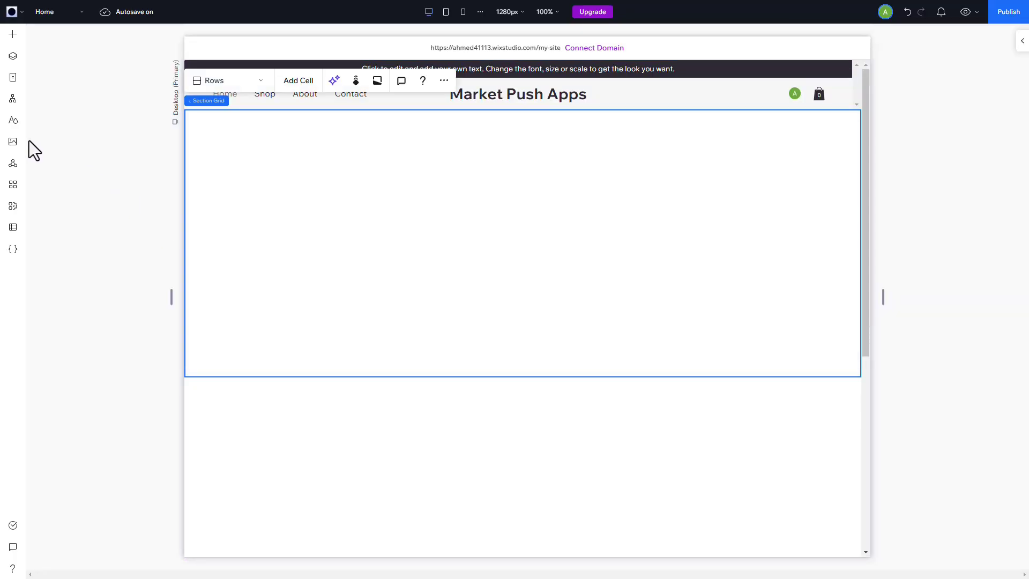
- Search the App Market for "recently viewed products"
left_click(13, 185)
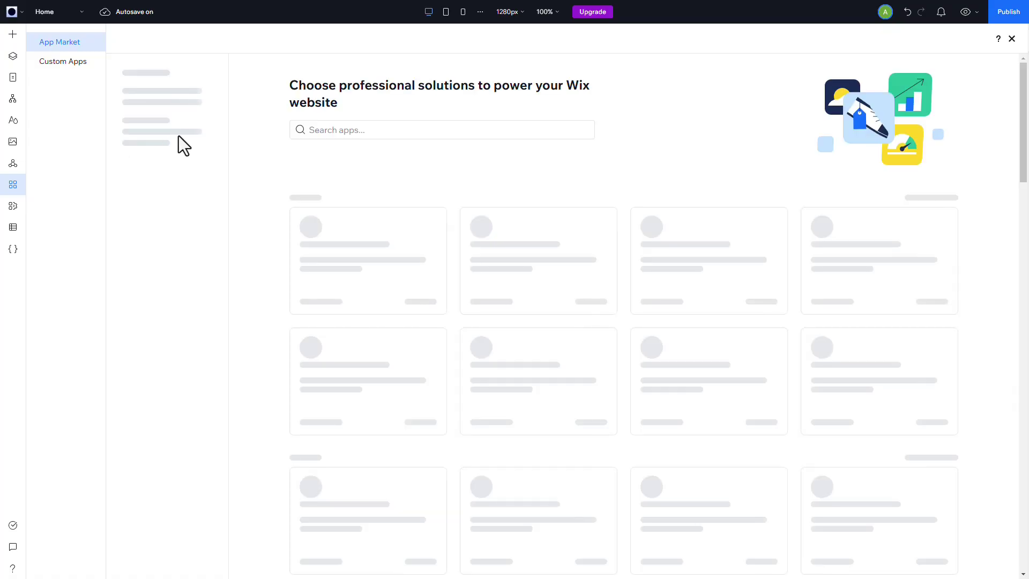
left_click(323, 130)
type("rec")
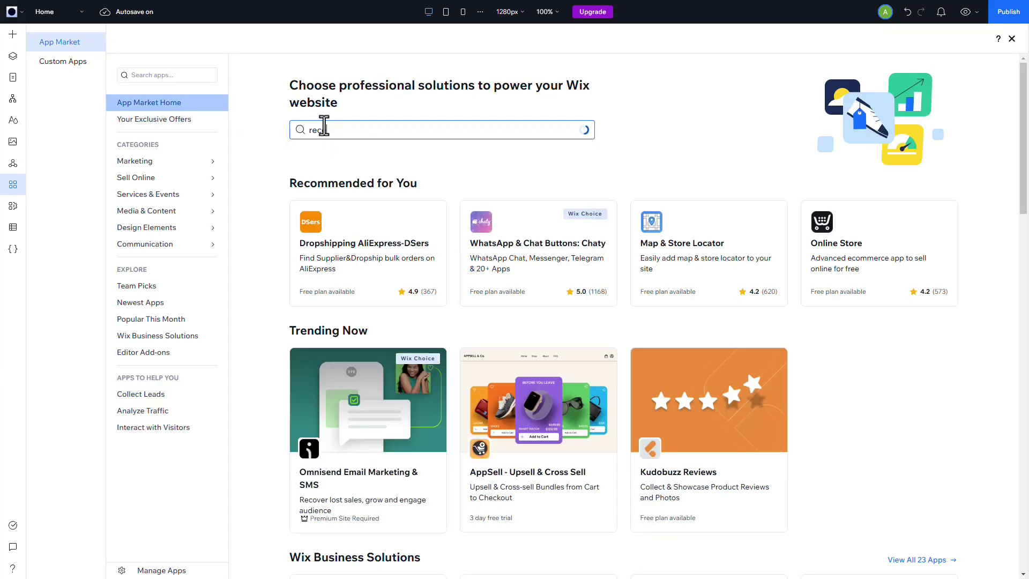
type("ently vie")
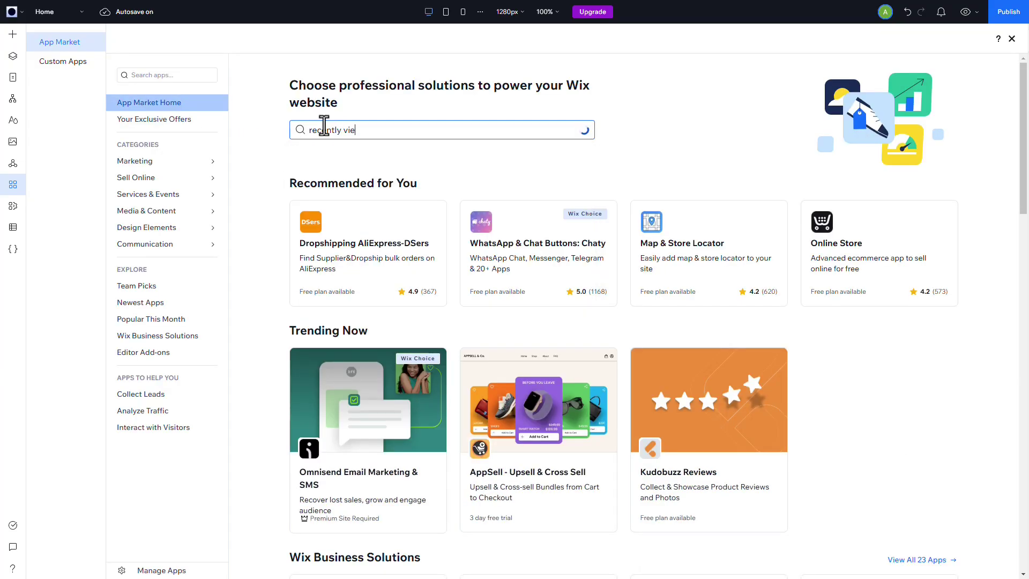
type("wed products")
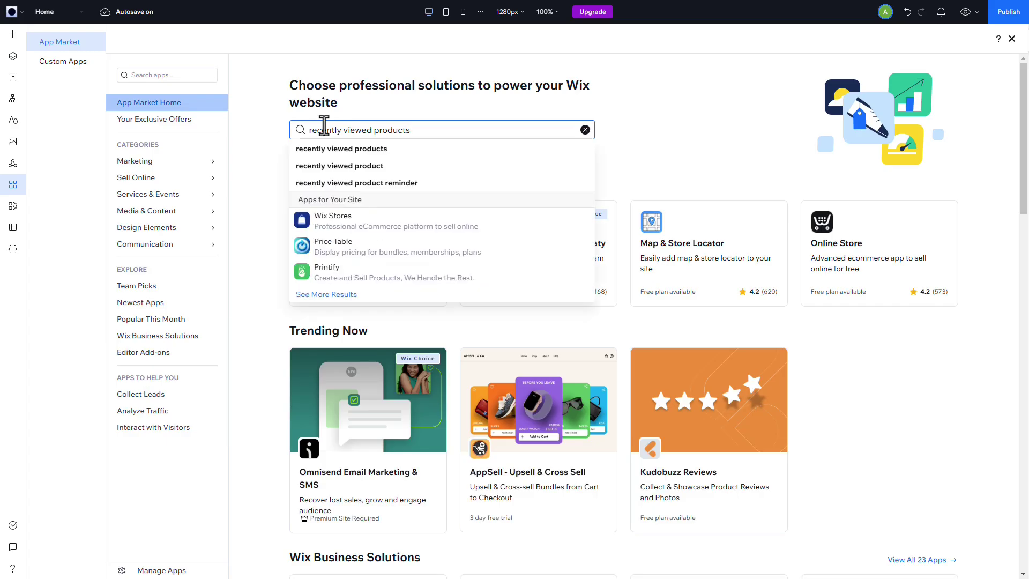
key("Return")
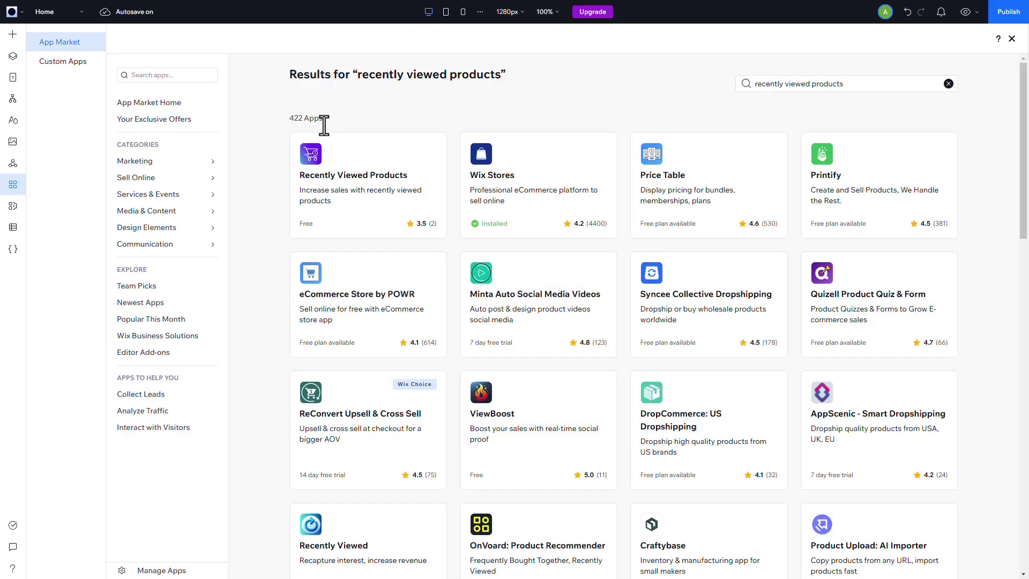
- Add the Recently Viewed Products app by MarketPushApps to the site and agree to its third-party terms
left_click(337, 175)
left_click(351, 208)
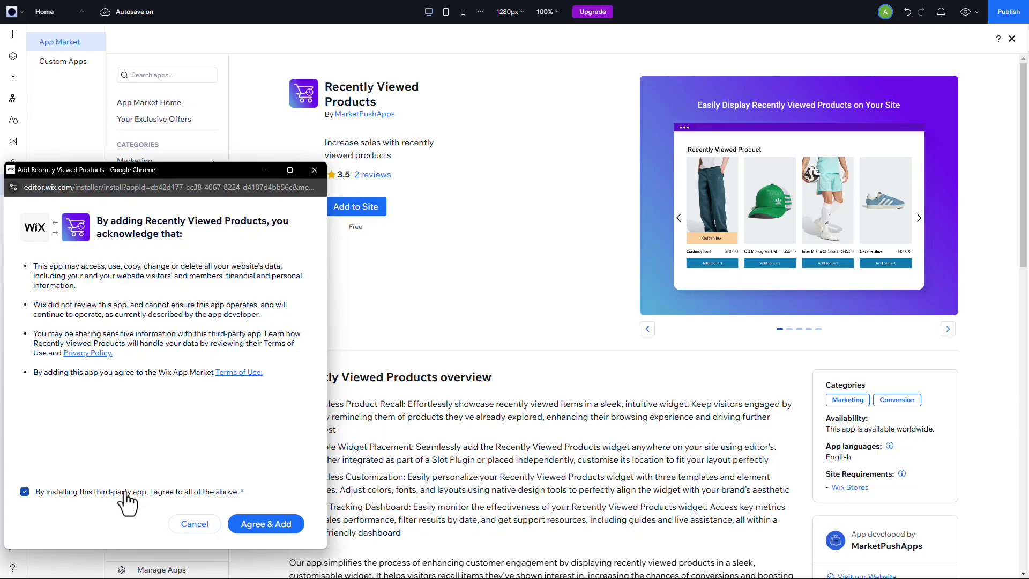
left_click(241, 525)
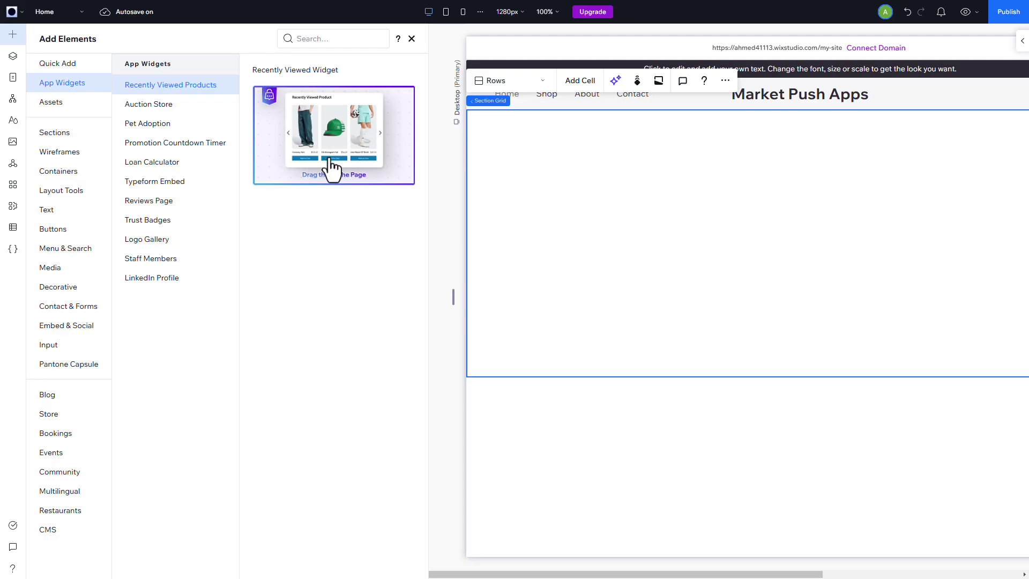
- Place the Recently Viewed Widget in the Home page's empty section and stretch it to fill the section
left_click_drag(333, 155, 523, 220)
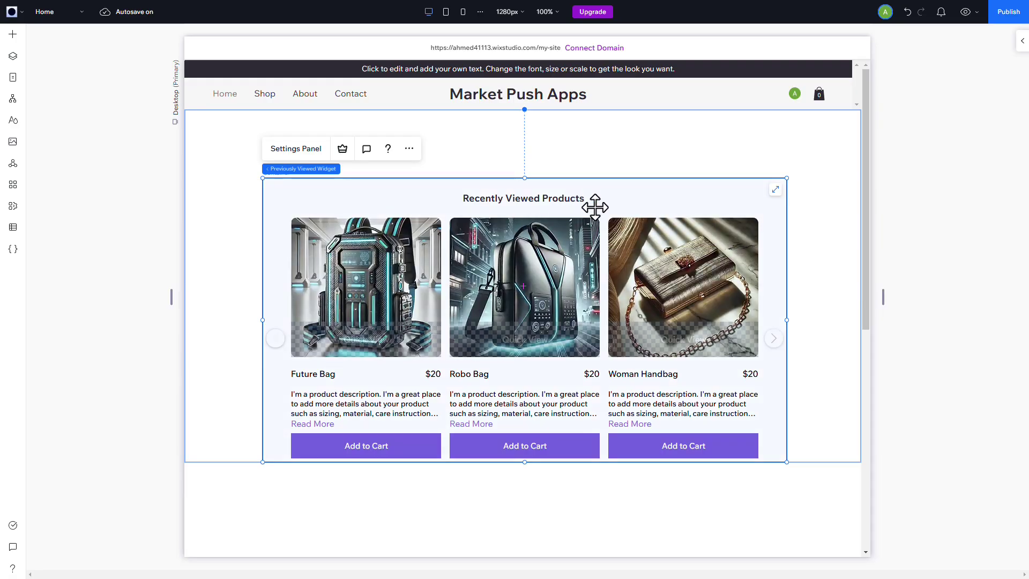
left_click(775, 190)
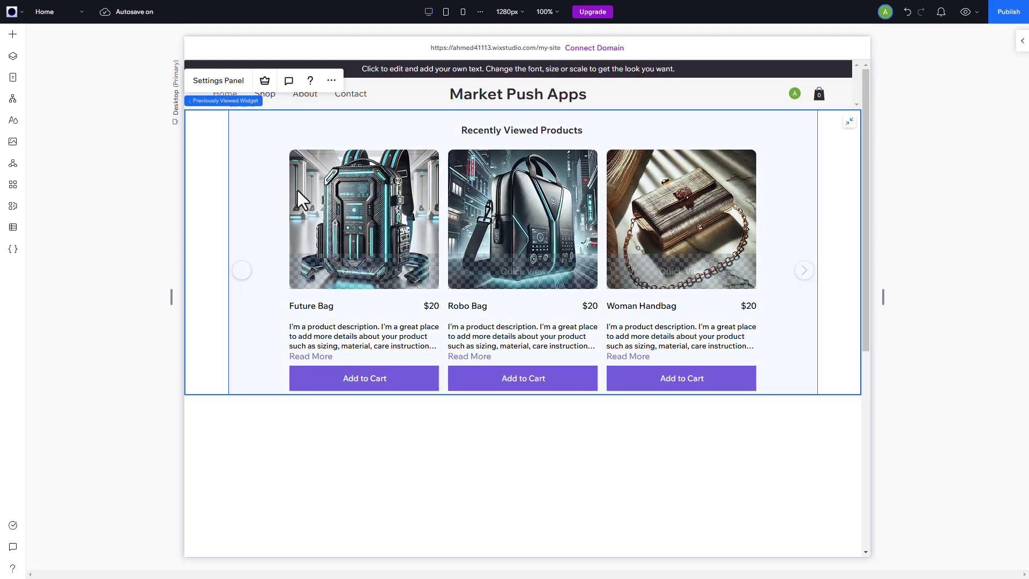
- Switch to the store's Product Page and open the plugins available for its product page element
left_click(74, 16)
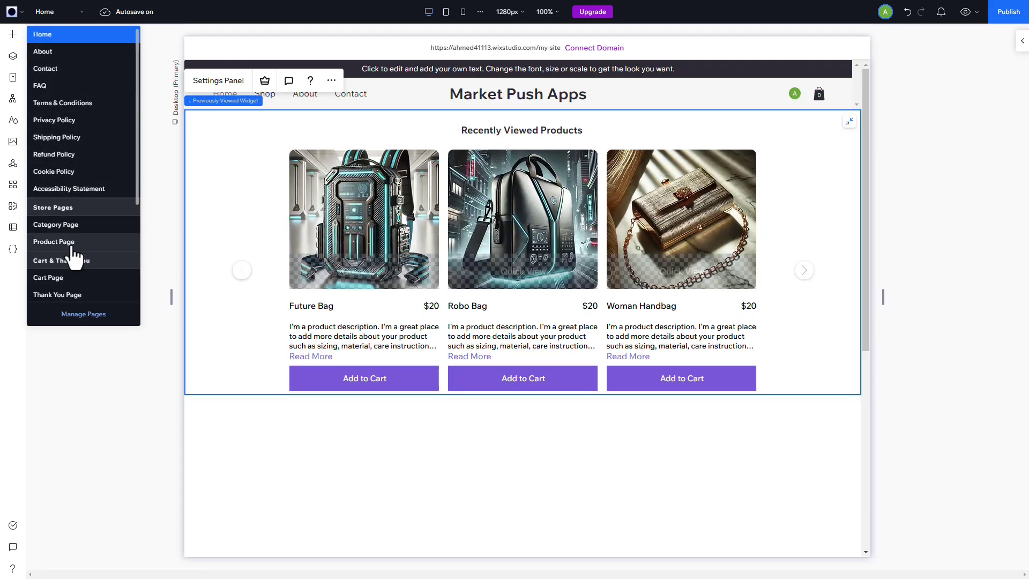
left_click(53, 243)
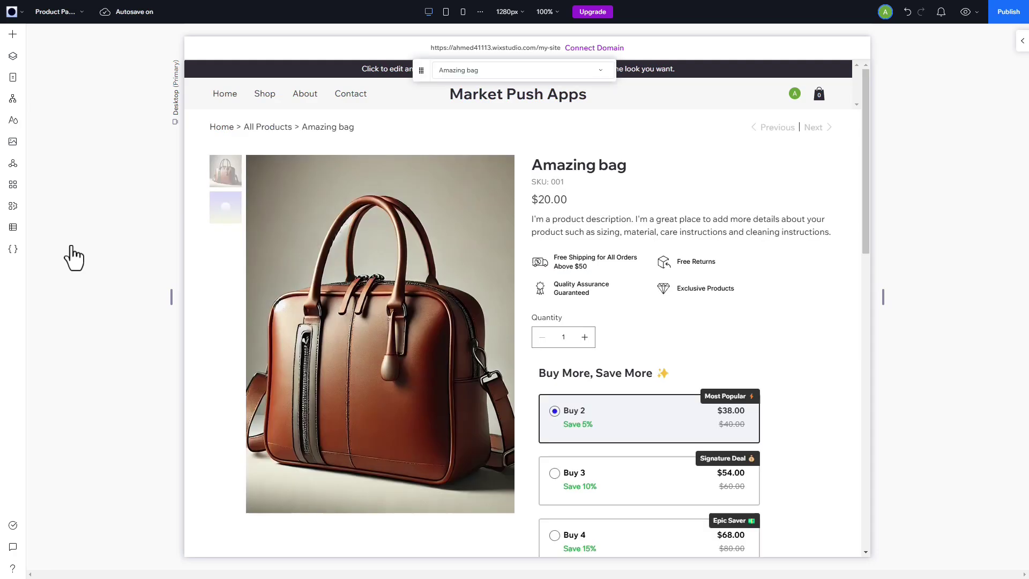
scroll(301, 278, "down", 4)
left_click(342, 351)
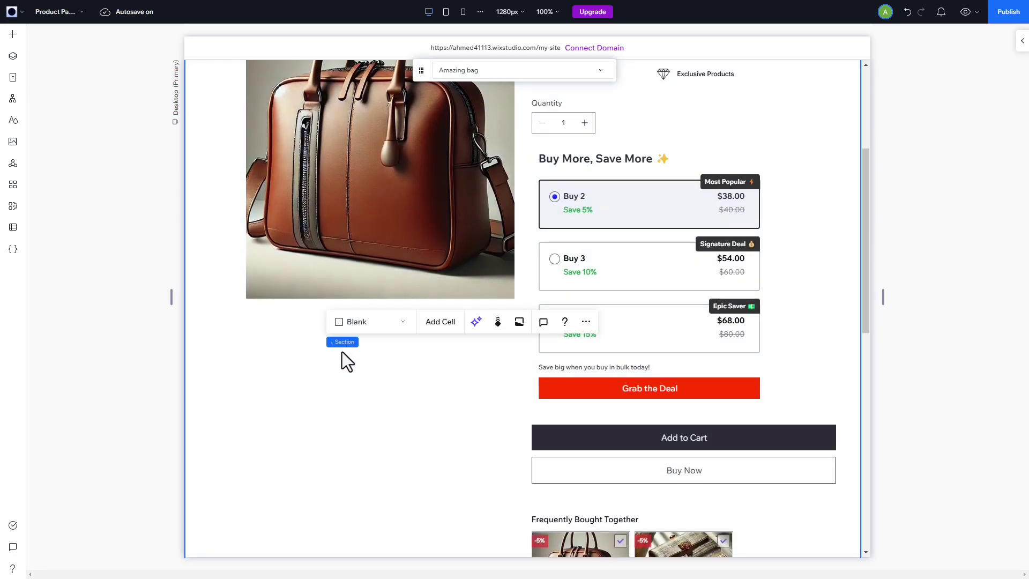
left_click(341, 352)
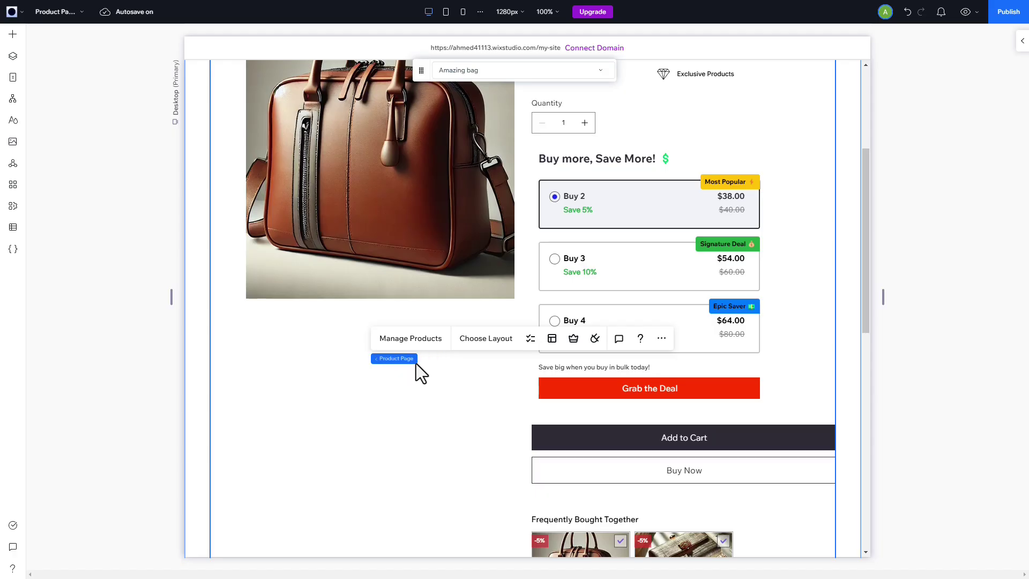
left_click(593, 339)
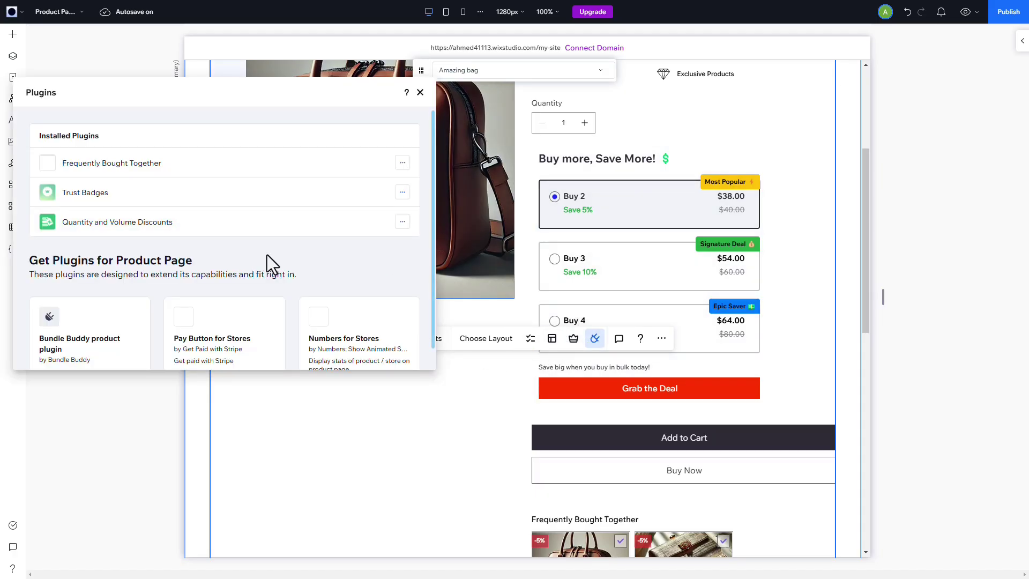
- Find the Recently Viewed Products plugin among the available plugins and add it to the product page
scroll(292, 255, "down", 5)
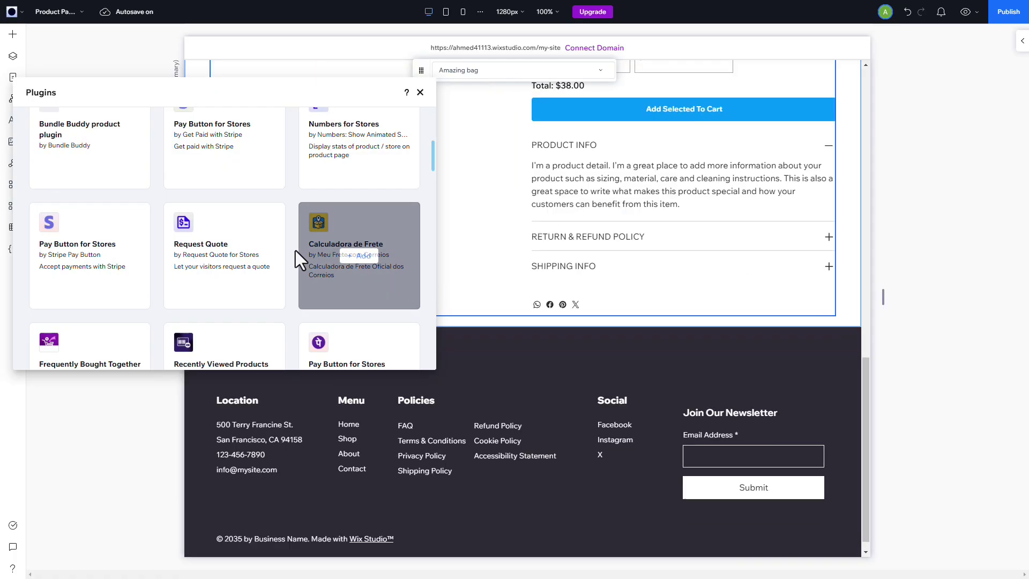
scroll(297, 258, "down", 4)
scroll(297, 262, "down", 3)
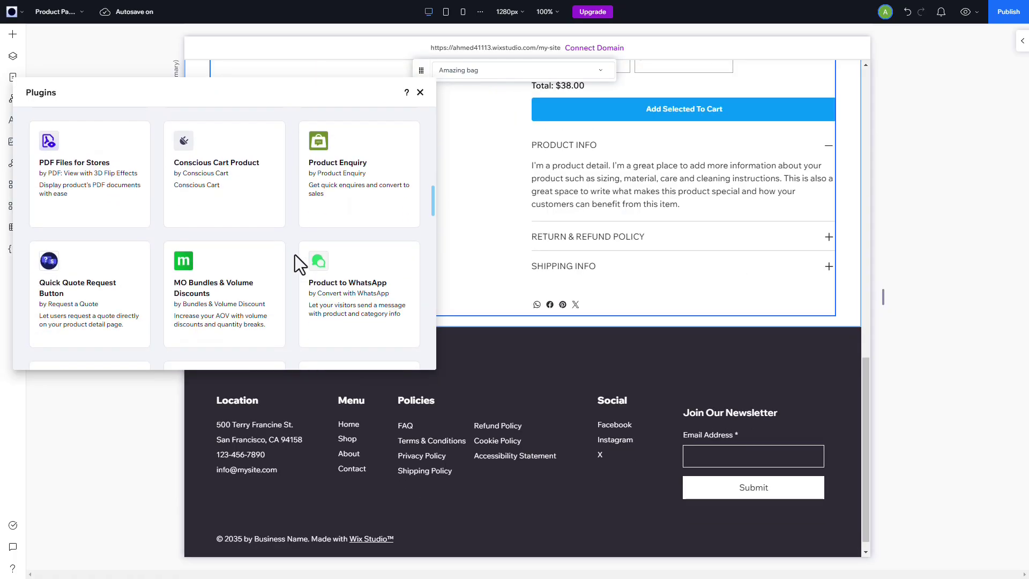
scroll(294, 255, "down", 5)
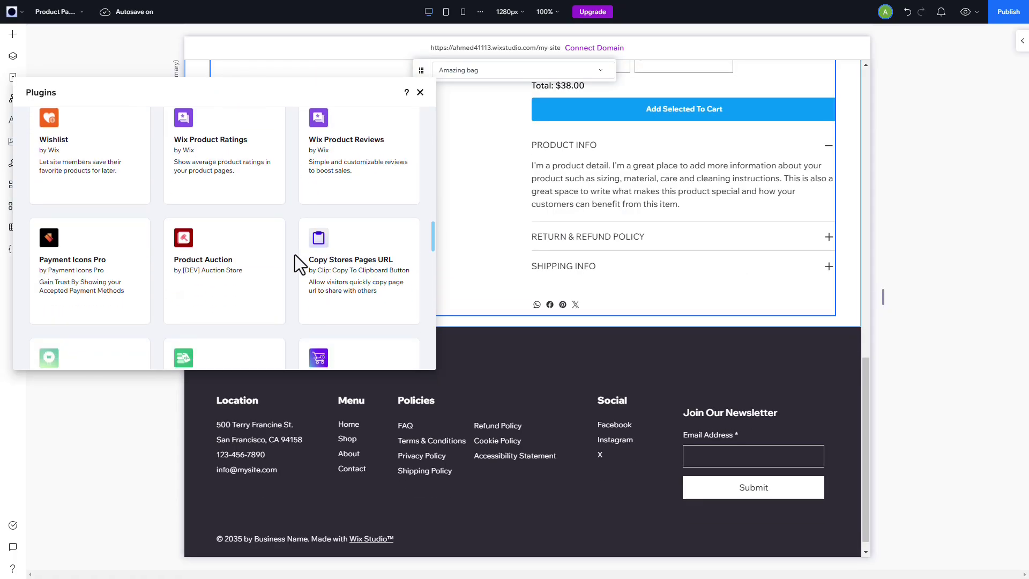
scroll(295, 255, "down", 2)
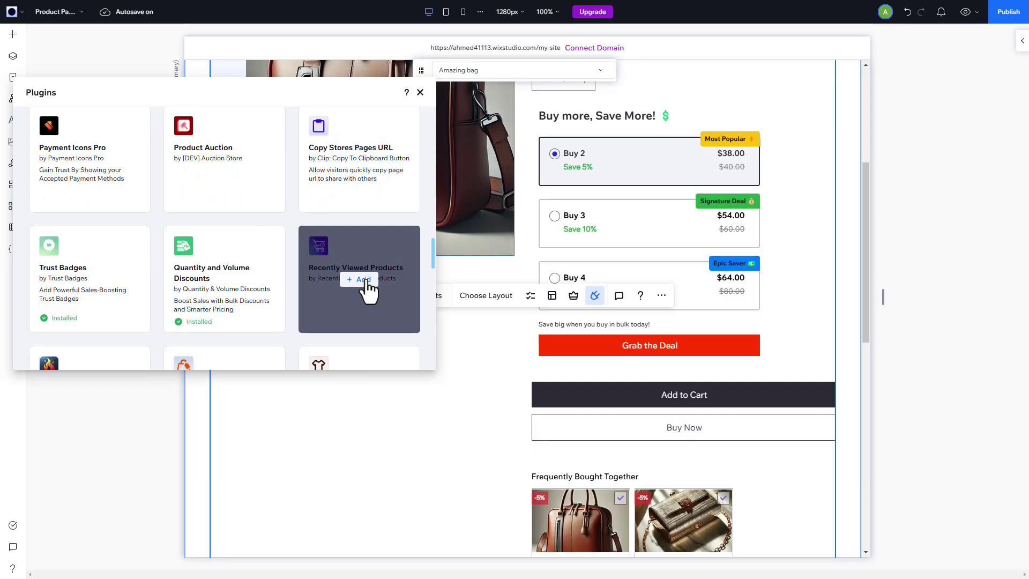
left_click(366, 281)
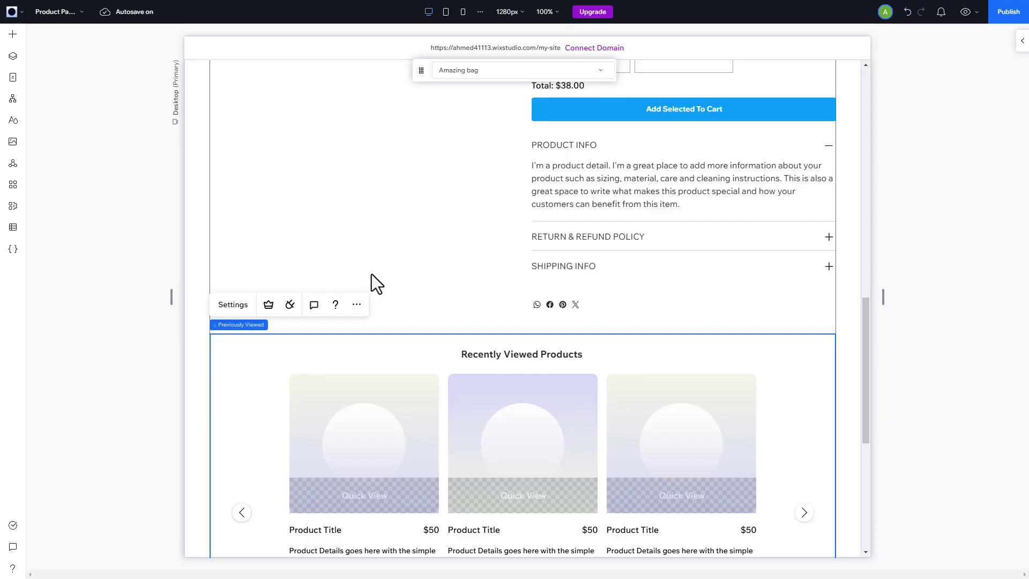
- Open the settings of the product page's Recently Viewed Products widget and apply Template 2
scroll(369, 278, "down", 2)
scroll(399, 244, "down", 1)
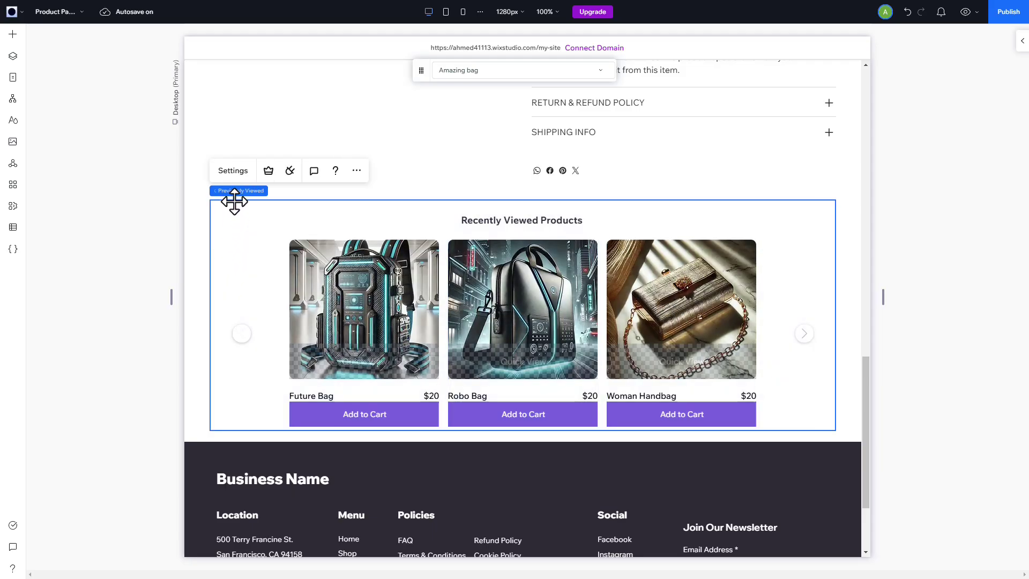
left_click(233, 171)
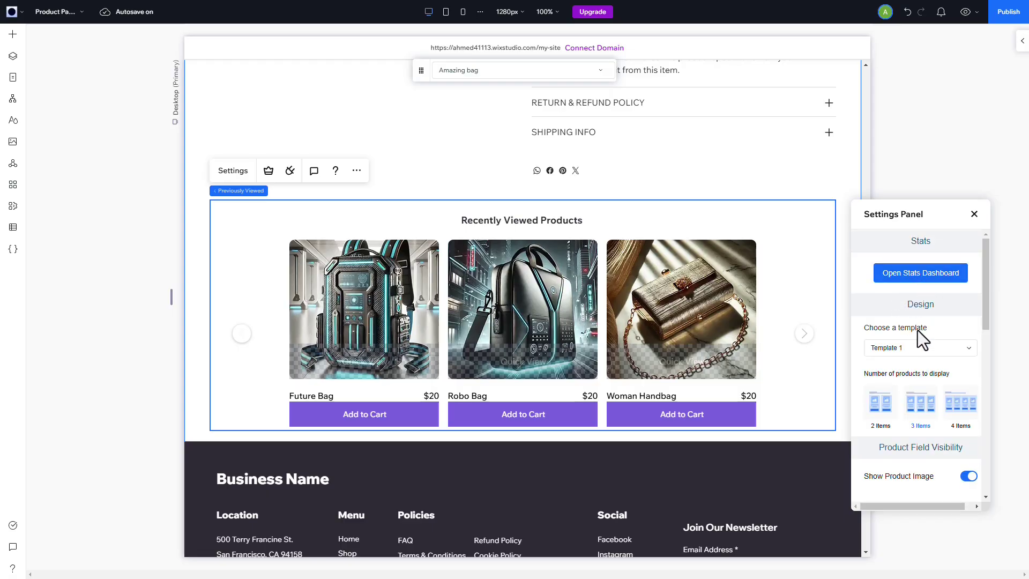
left_click(918, 348)
left_click(930, 324)
left_click(928, 420)
left_click(946, 354)
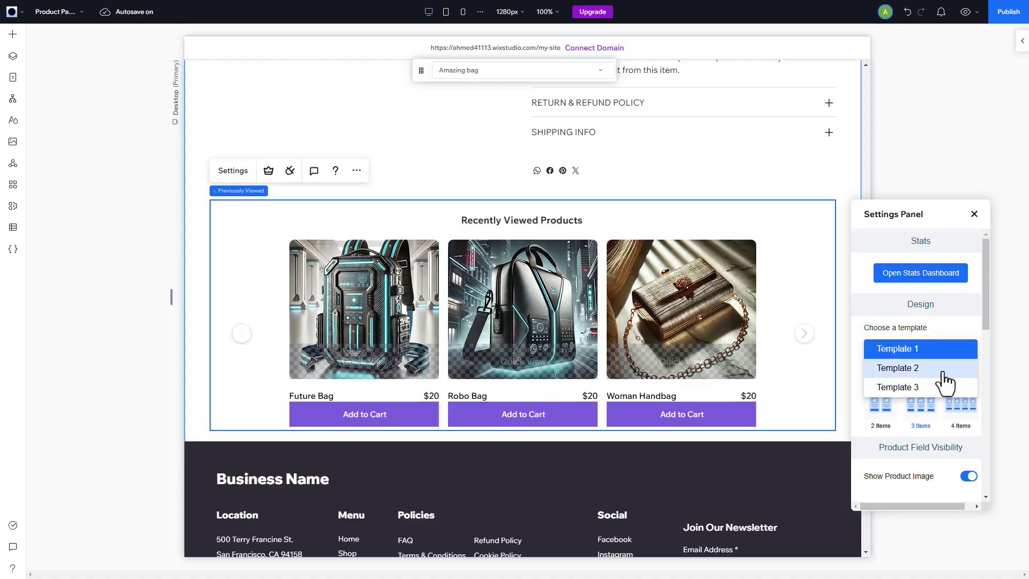
left_click(945, 366)
- Examine the widget's settings for product field visibility, variant selector, scroll behavior and new visitors
scroll(943, 373, "down", 2)
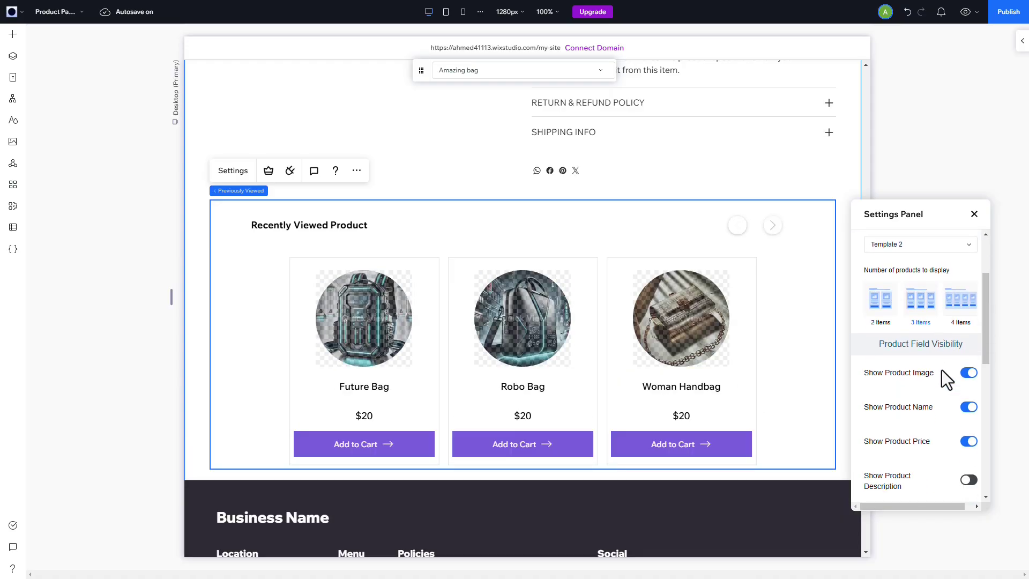
scroll(946, 358, "down", 1)
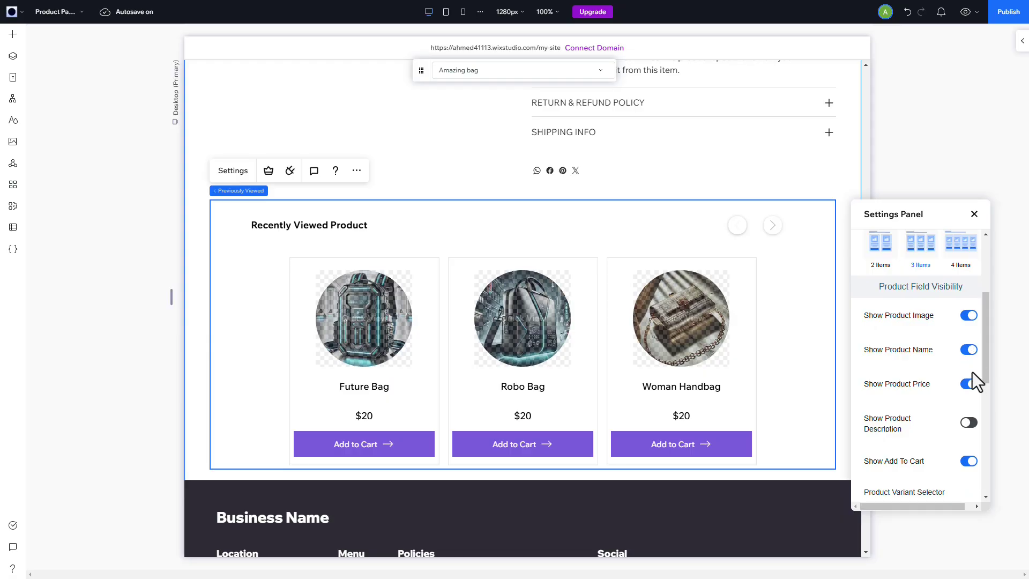
scroll(967, 426, "down", 2)
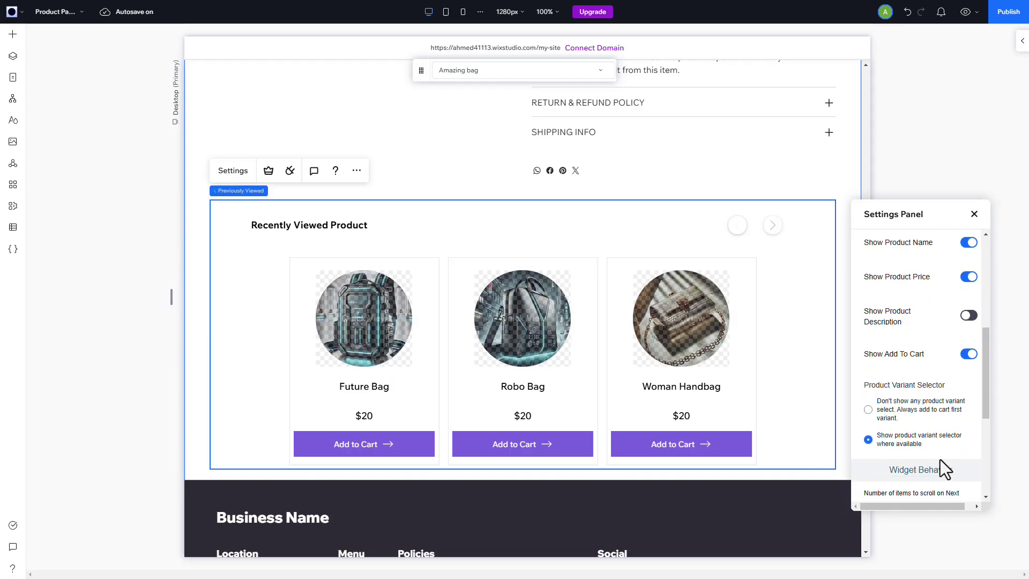
scroll(944, 469, "down", 1)
scroll(922, 413, "down", 1)
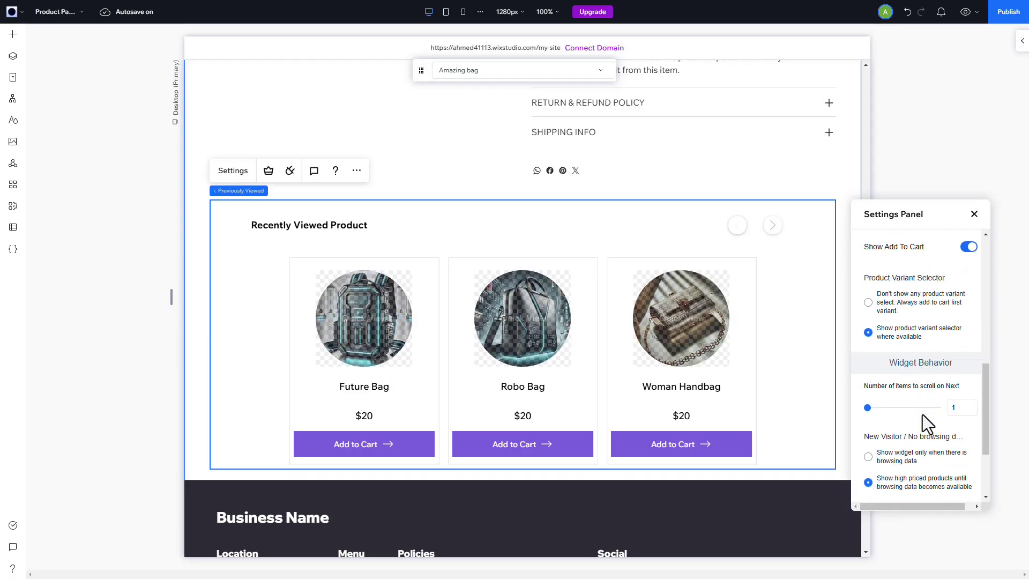
scroll(921, 413, "down", 2)
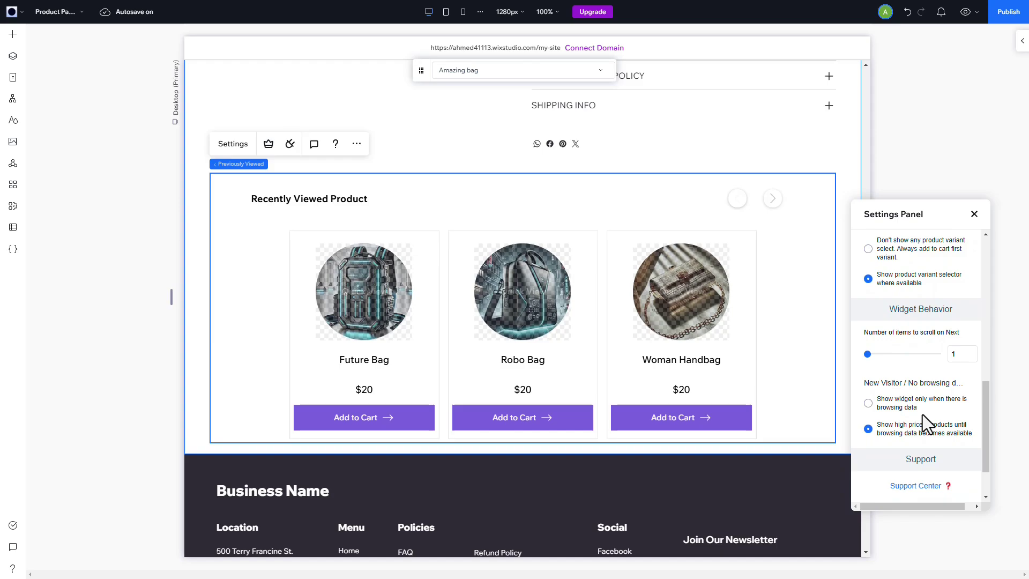
scroll(921, 414, "up", 5)
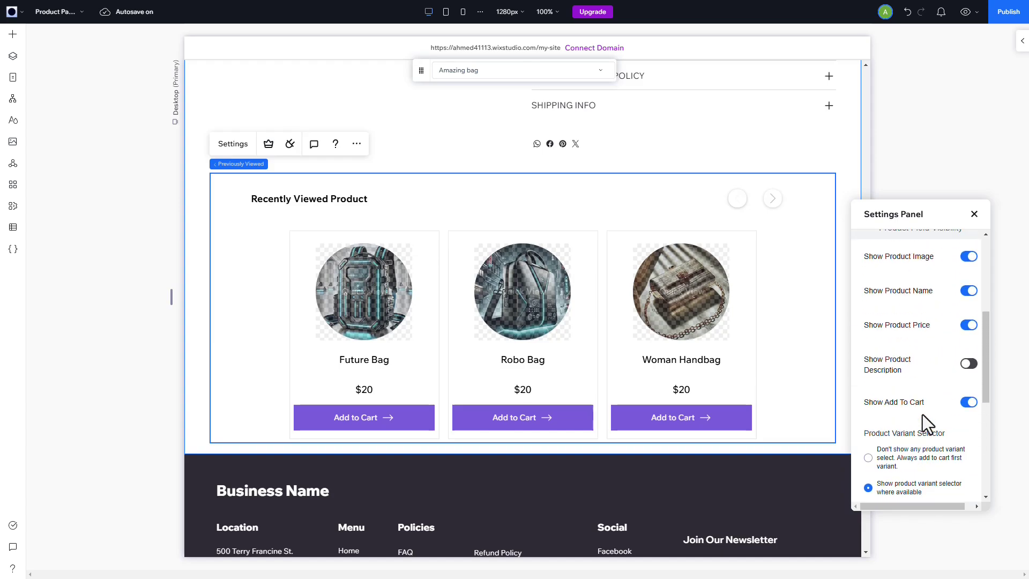
scroll(921, 413, "up", 2)
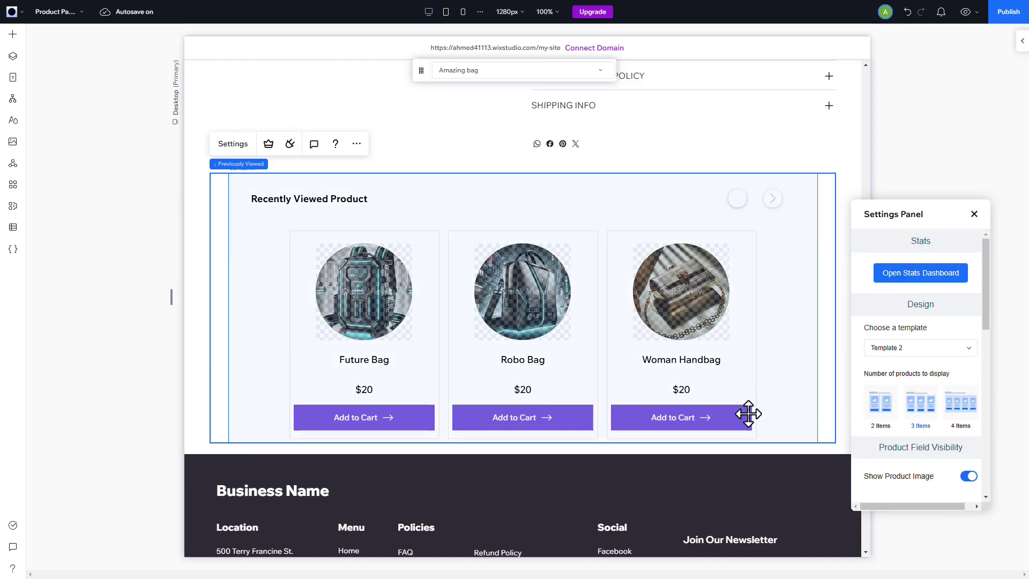
- Change the background fill of the widget's Add to Cart button to the custom blue #0398FB
left_click(627, 418)
left_click(626, 417)
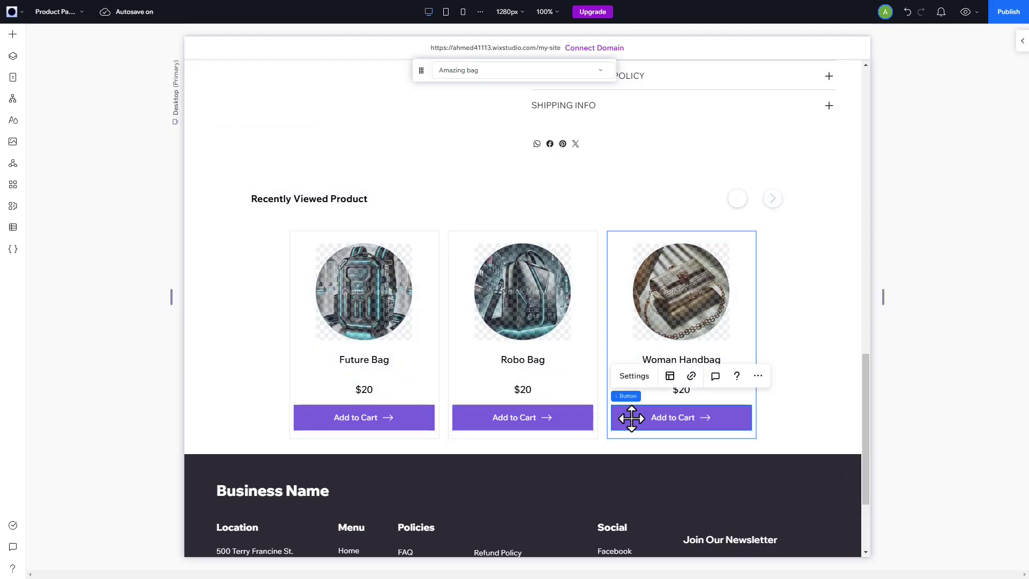
left_click(1018, 41)
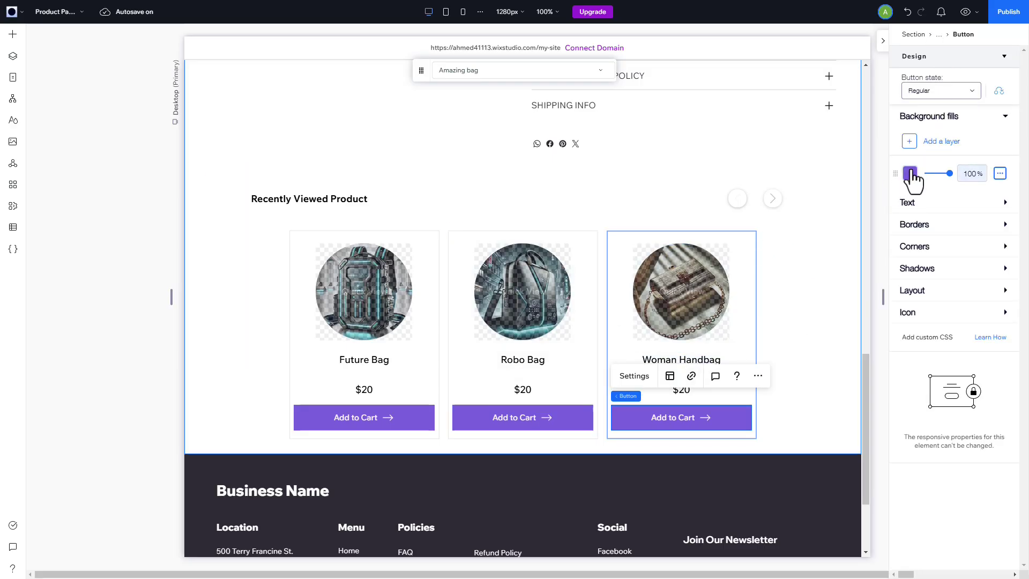
left_click(910, 172)
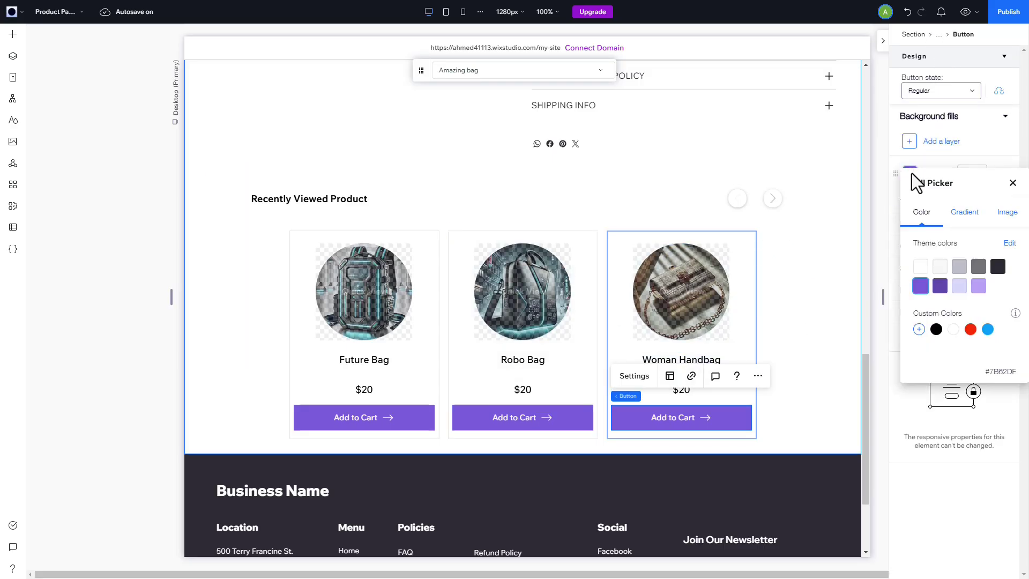
left_click(988, 329)
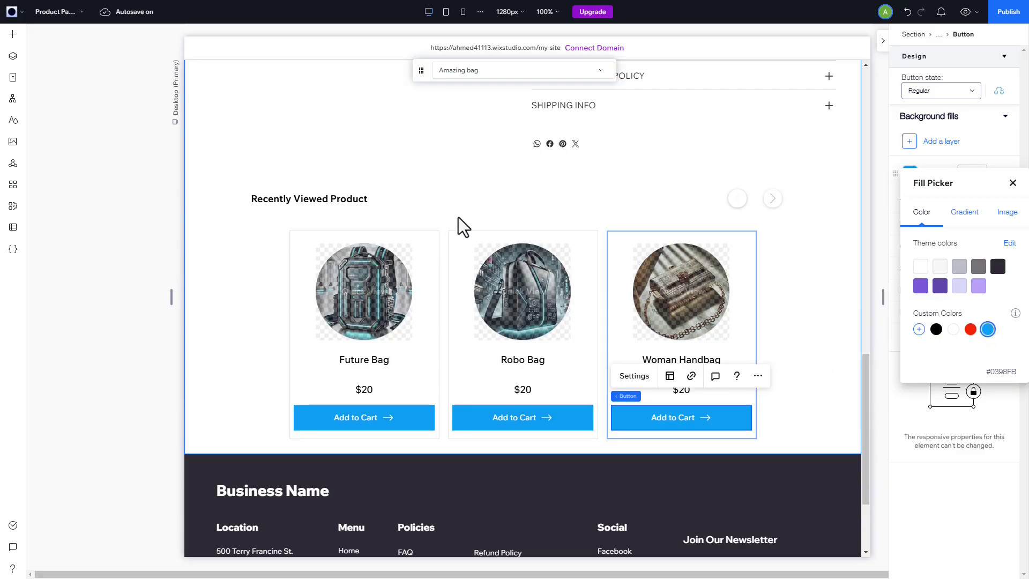
- Open the stats dashboard from the Recently Viewed Products widget's settings and view its statistics and the available time periods
key("Escape")
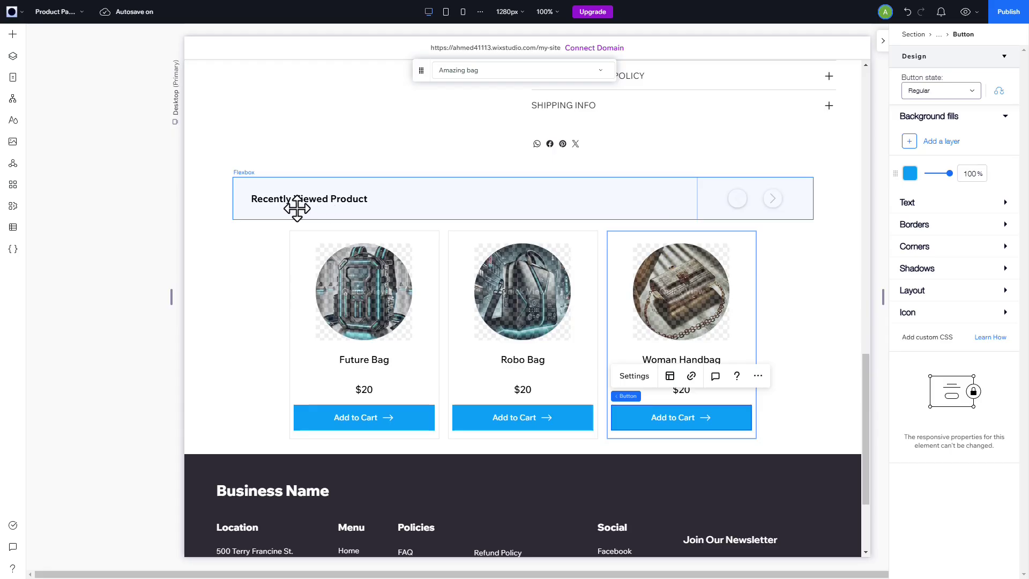
left_click(284, 241)
left_click(223, 197)
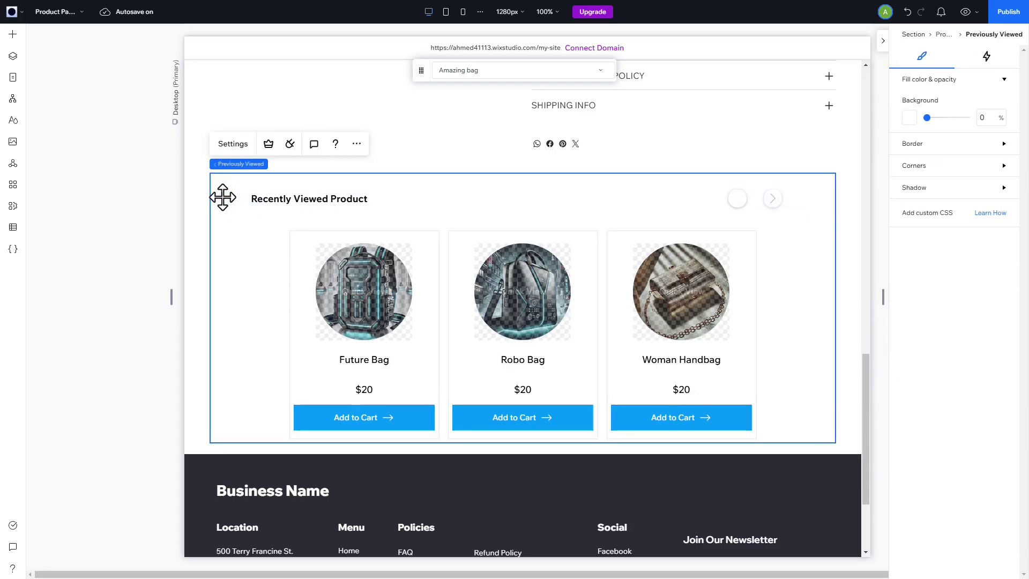
left_click(236, 150)
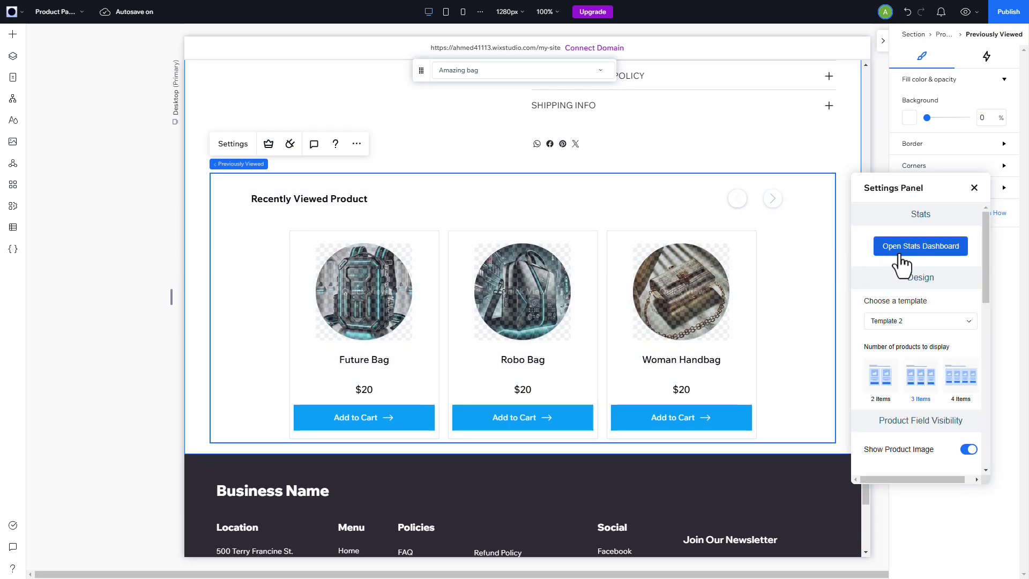
left_click(902, 262)
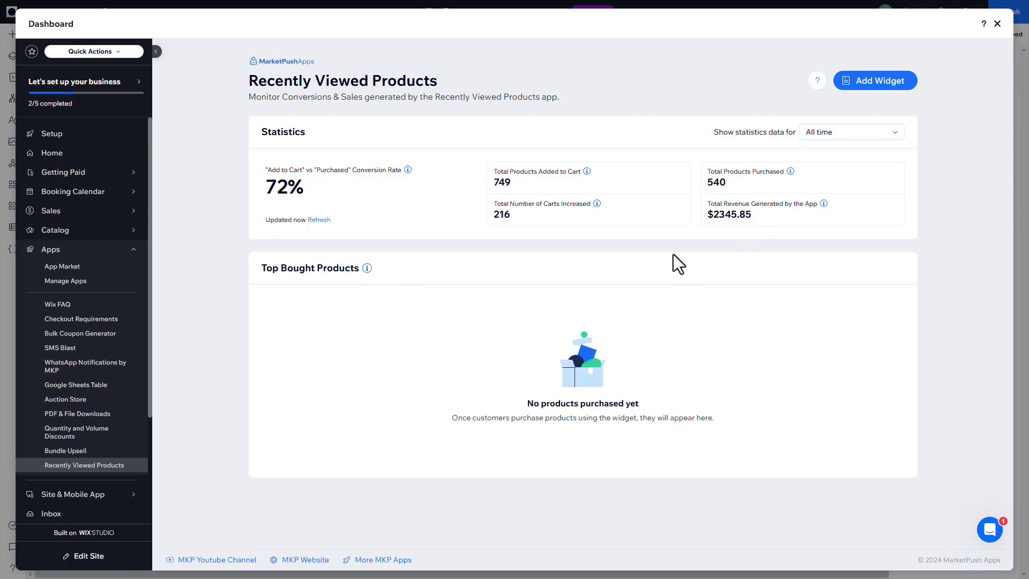
left_click(819, 134)
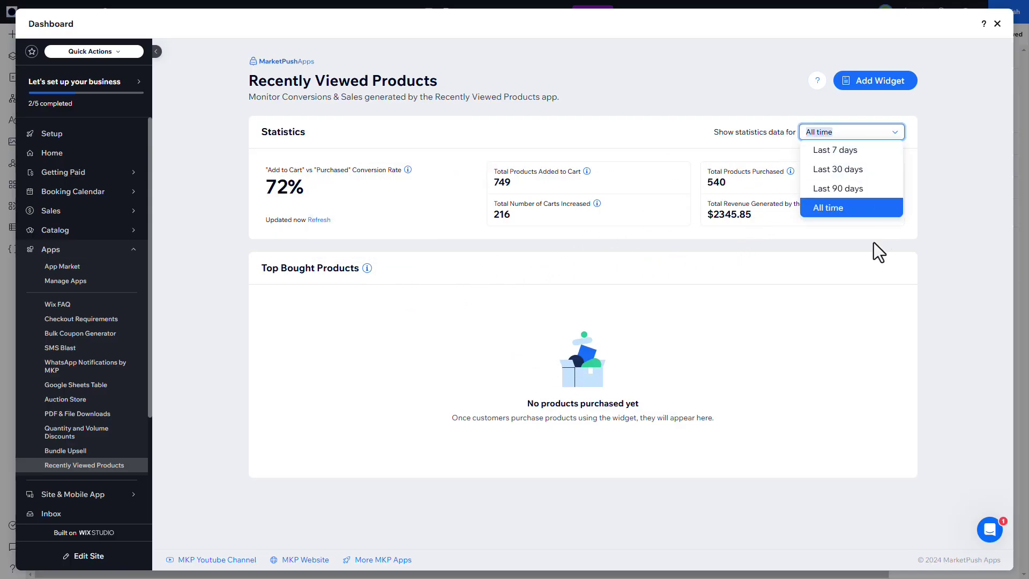
left_click(997, 24)
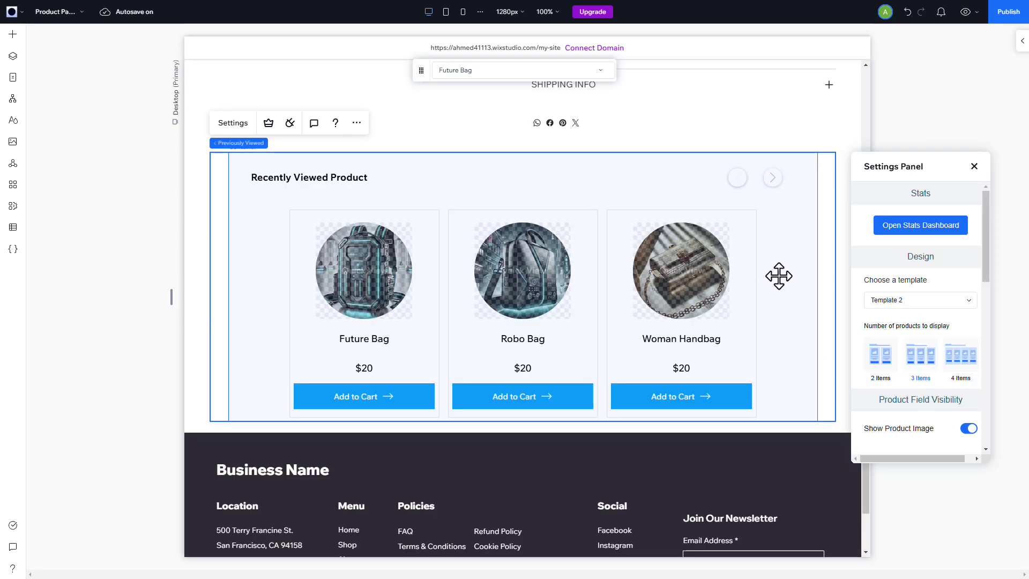
- Publish the site with the customized Recently Viewed Products widget on the product page
left_click(1013, 15)
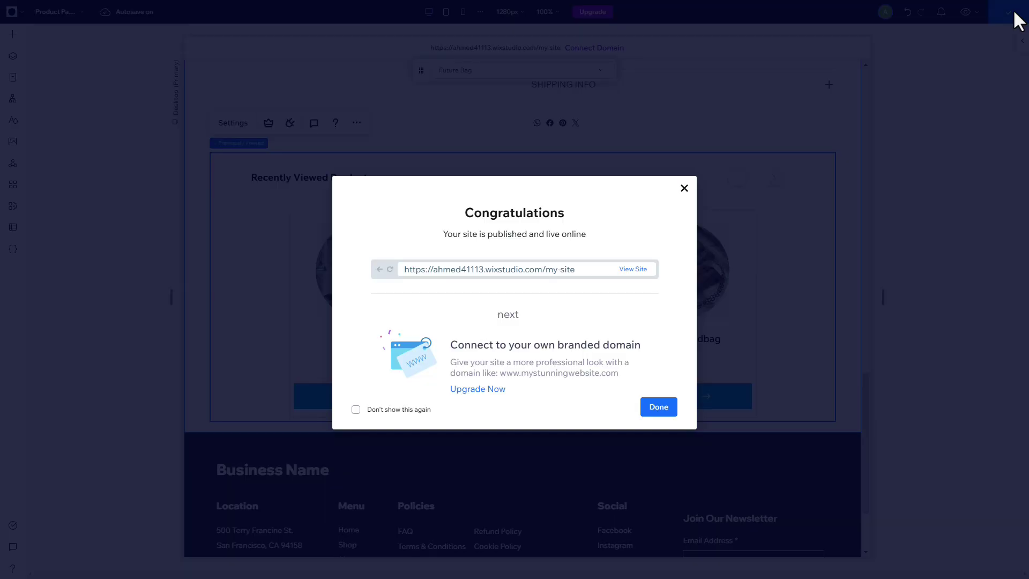